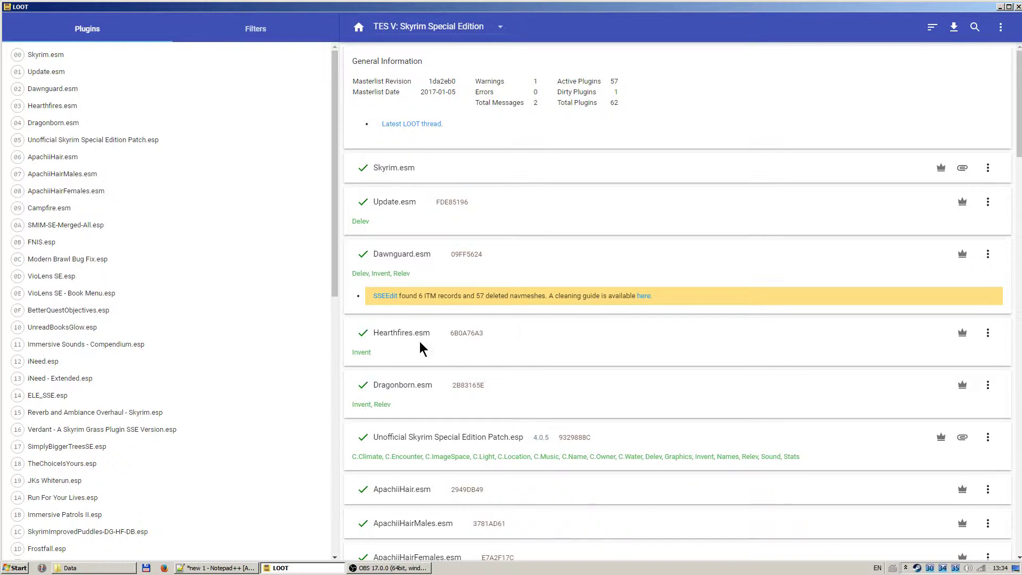
# Review LOOT's dirty-plugin warning for Dawnguard.esm, then bring the Data folder window forward.
pyautogui.moveTo(374, 385); pyautogui.dragTo(421, 385)
pyautogui.click(551, 393)
pyautogui.click(70, 568)
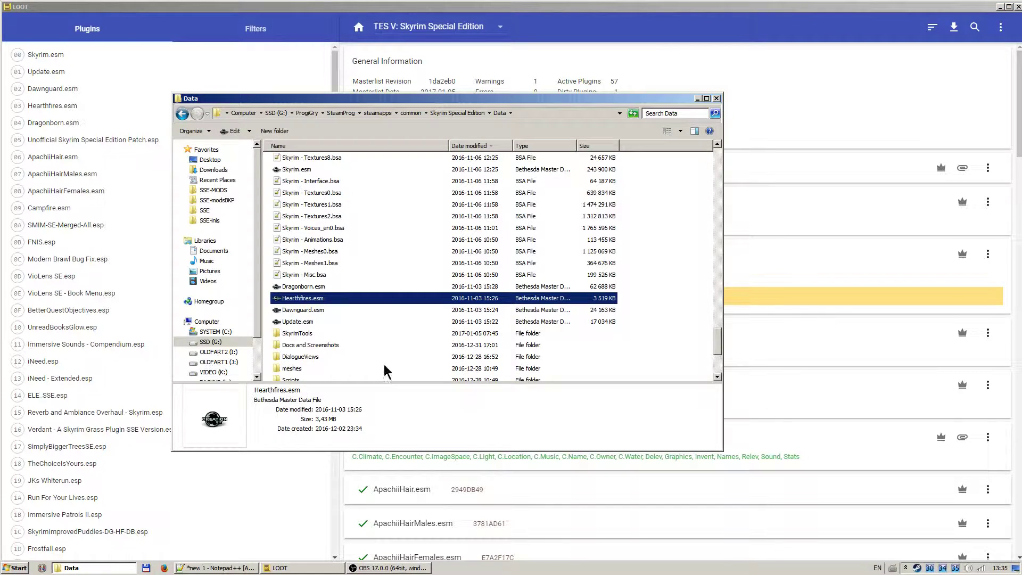
# Compare the details of Dawnguard.esm, Dragonborn.esm and Update.esm, then return to LOOT.
pyautogui.click(460, 310)
pyautogui.click(467, 286)
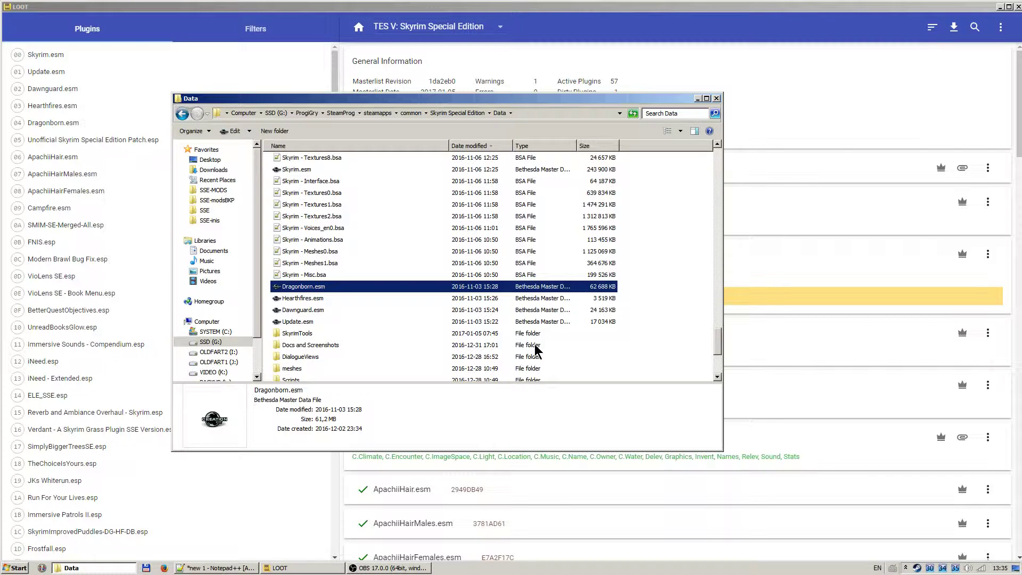
pyautogui.press('Down')
pyautogui.press('Down')
pyautogui.press('Down')
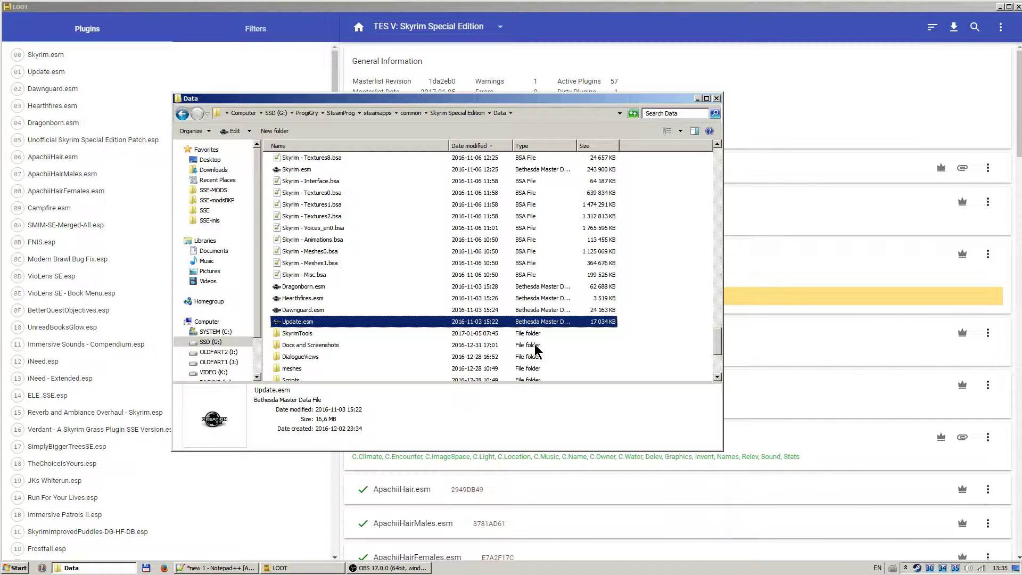
pyautogui.press('Up')
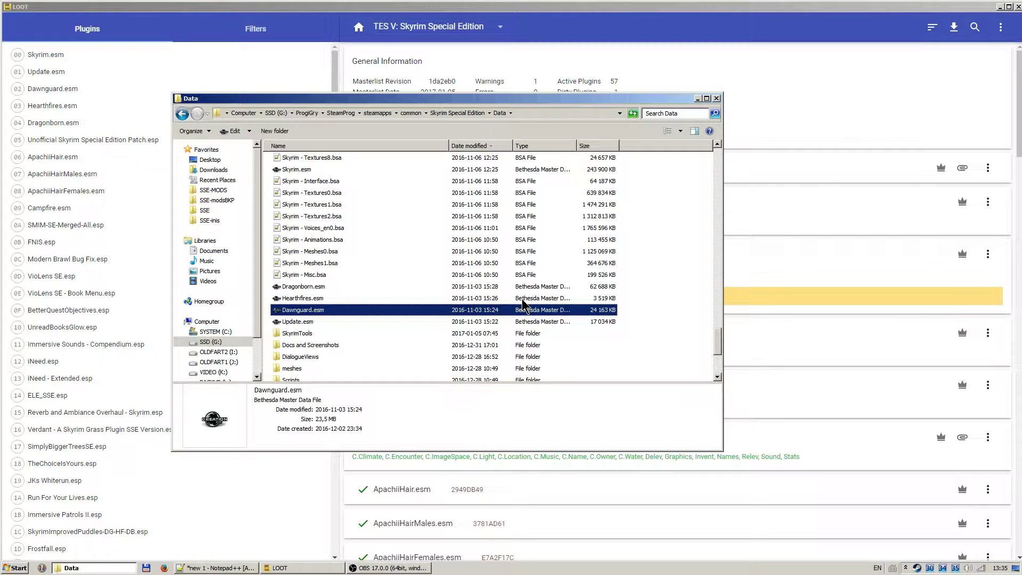
pyautogui.click(480, 297)
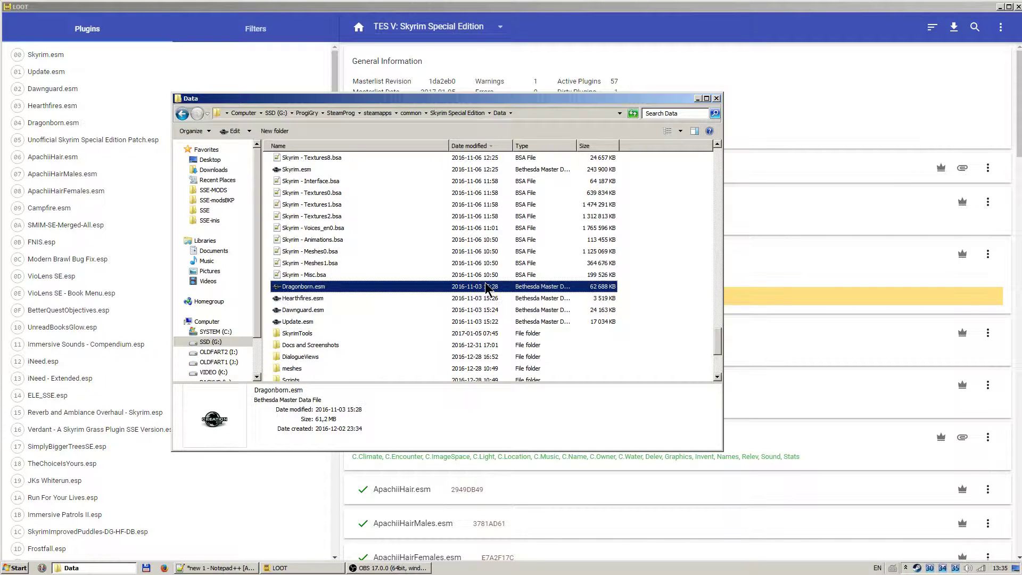
pyautogui.click(495, 323)
pyautogui.click(496, 299)
pyautogui.click(796, 6)
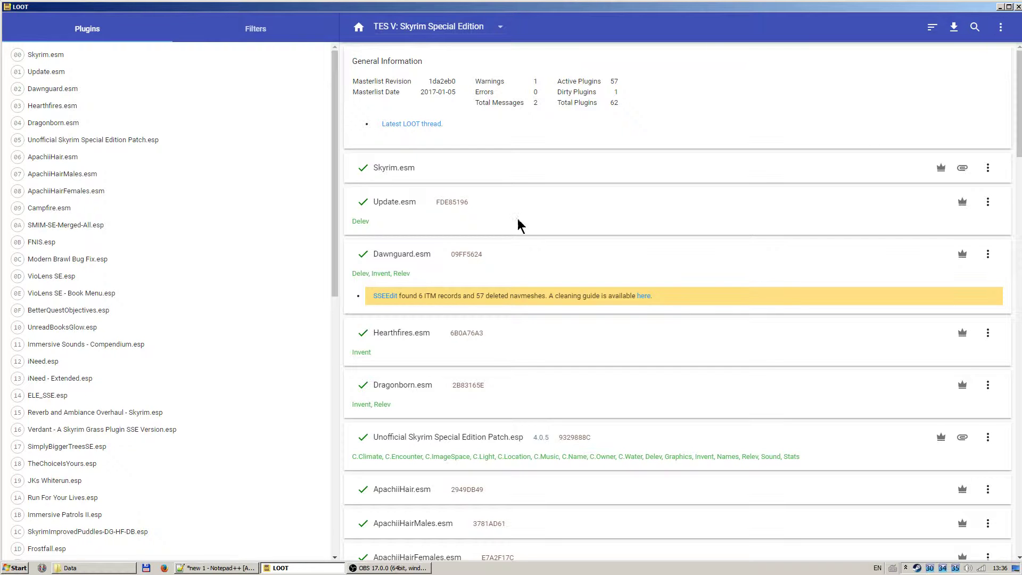
pyautogui.moveTo(1019, 104)
pyautogui.mouseDown()
pyautogui.moveTo(1019, 160)
pyautogui.moveTo(1018, 56)
pyautogui.mouseUp()
# Close LOOT and the Data folder window, then launch SSEEdit from its desktop shortcut.
pyautogui.click(1018, 6)
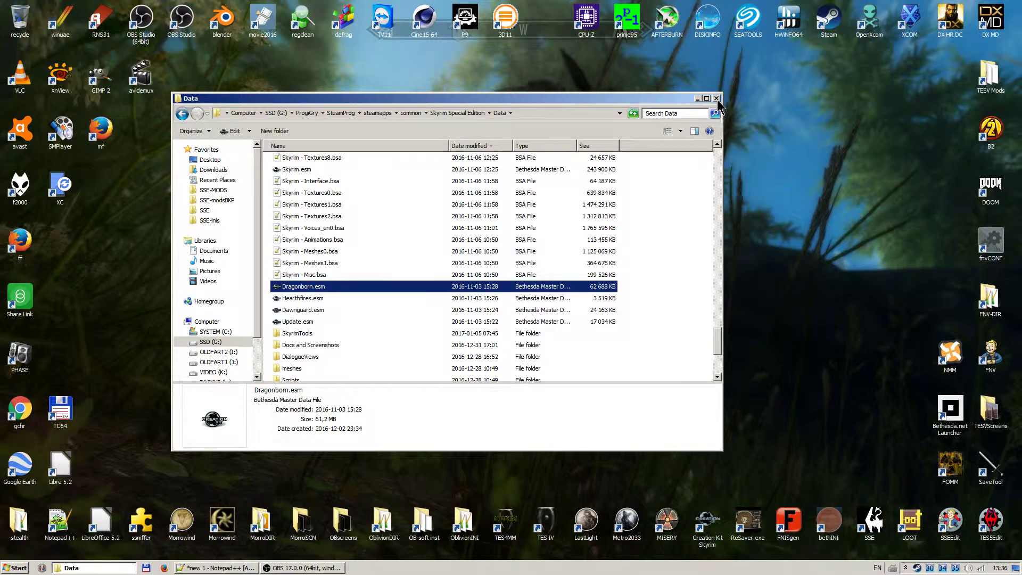
pyautogui.click(717, 98)
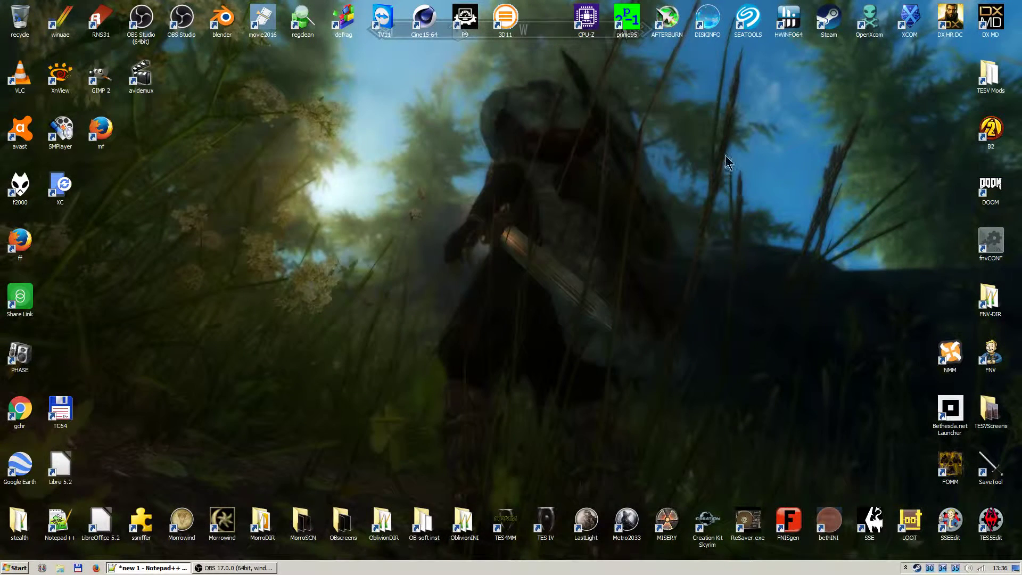
pyautogui.click(950, 523)
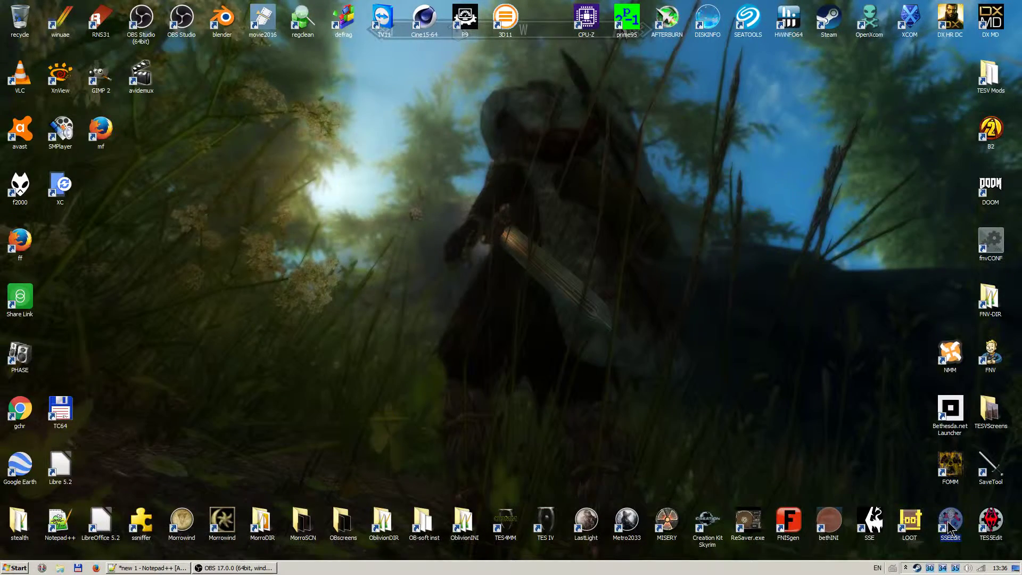
pyautogui.doubleClick(952, 526)
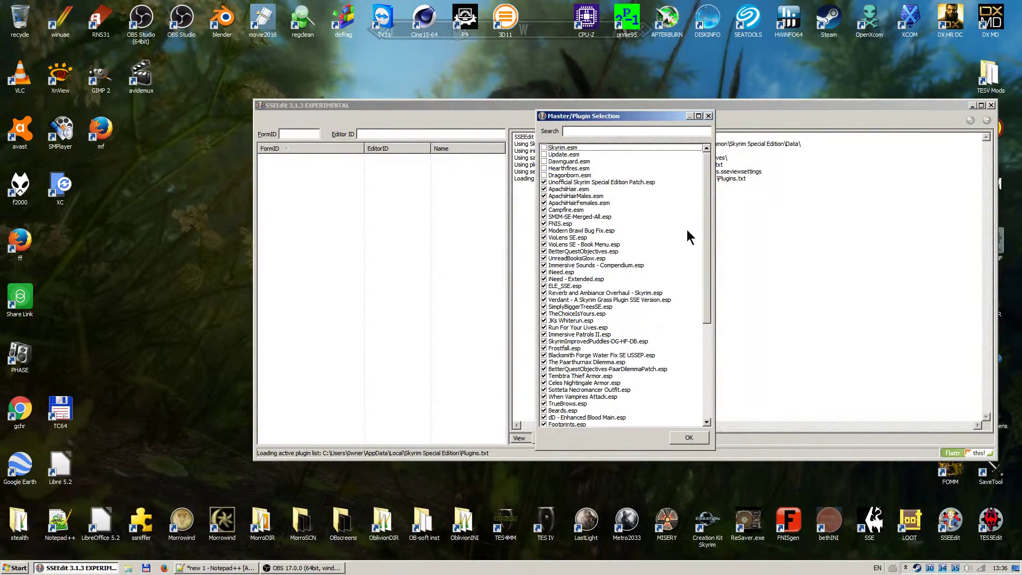
# Clear all plugins, tick only Skyrim.esm, Update.esm and Dawnguard.esm, and load them.
pyautogui.rightClick(645, 214)
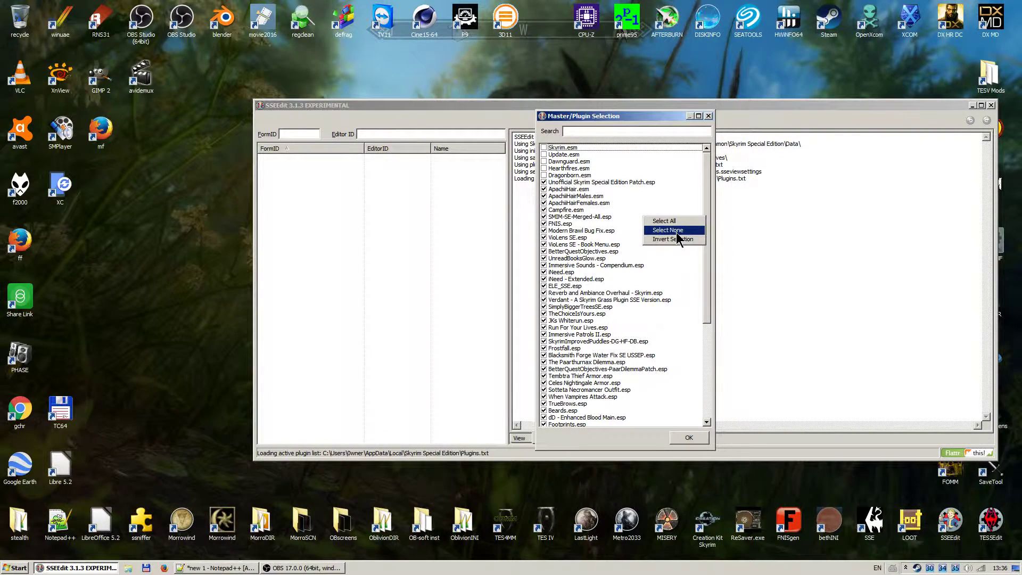
pyautogui.click(670, 213)
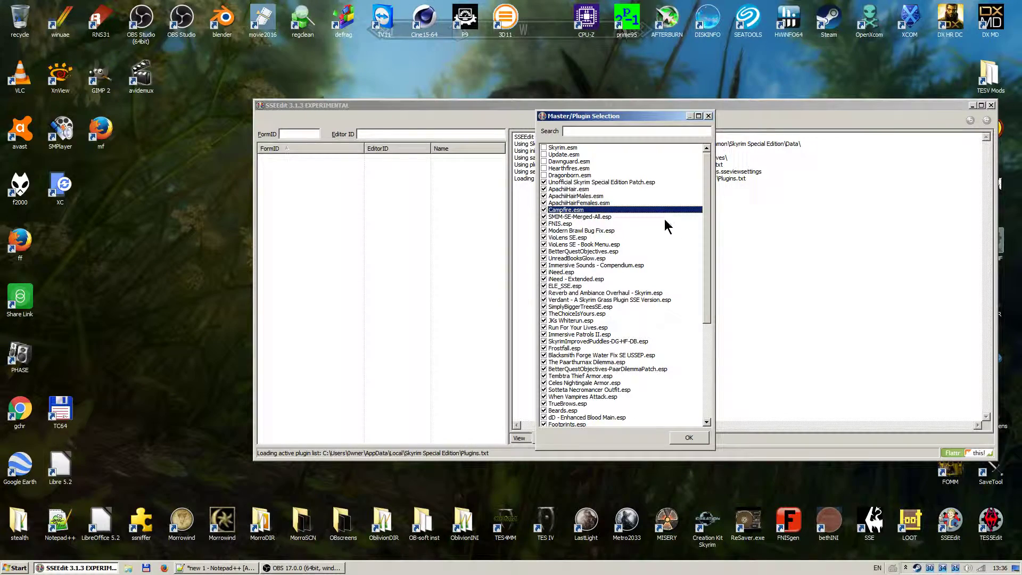
pyautogui.rightClick(672, 230)
pyautogui.click(718, 236)
pyautogui.rightClick(681, 170)
pyautogui.click(703, 182)
pyautogui.click(543, 147)
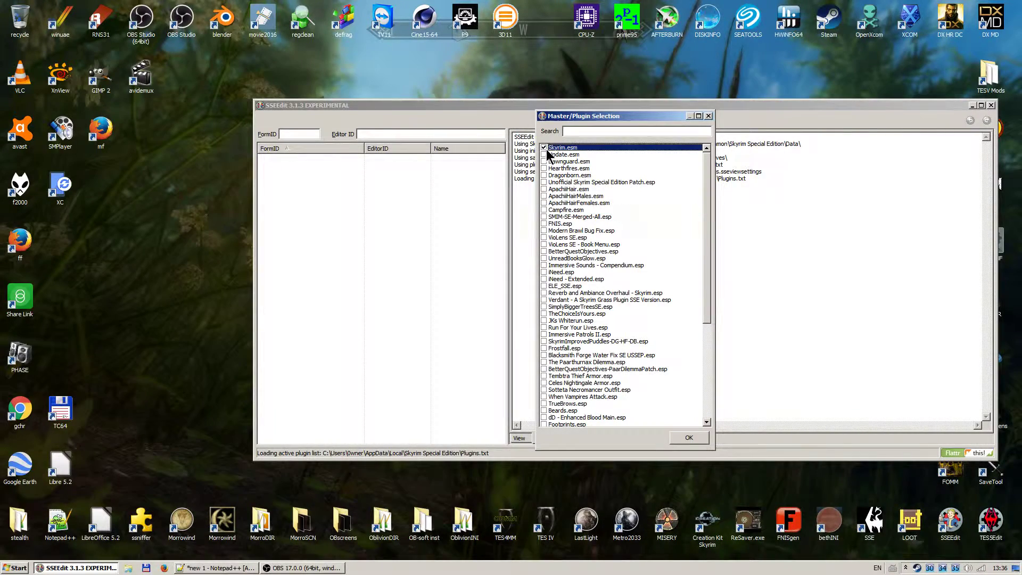
pyautogui.click(546, 162)
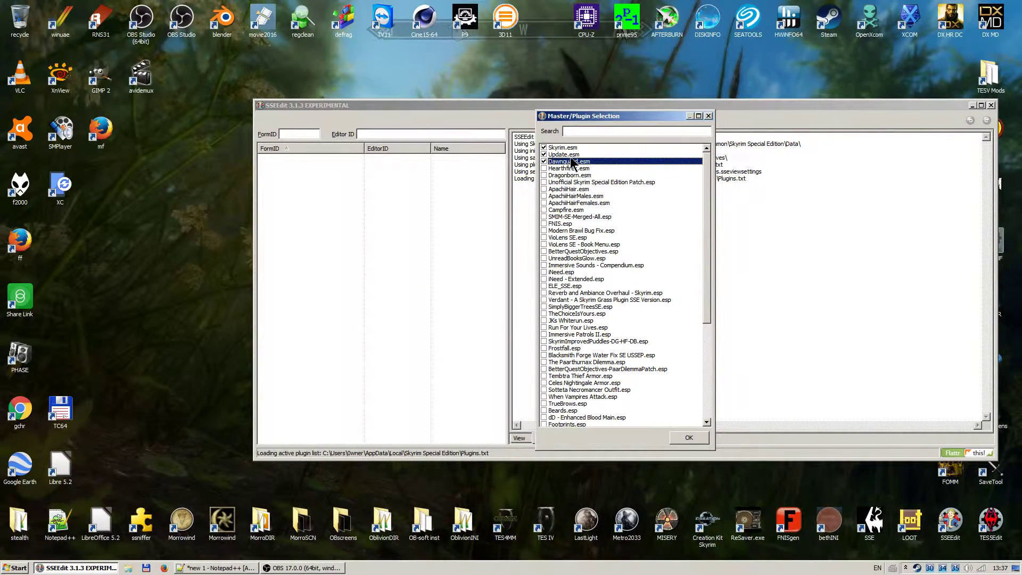
pyautogui.click(689, 440)
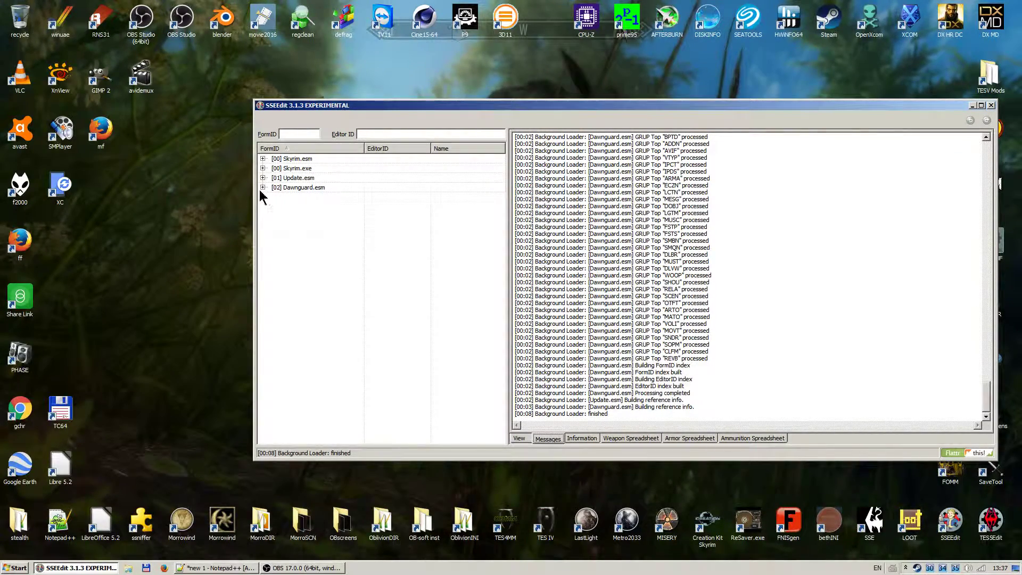
# Run Apply Filter for Cleaning on Dawnguard.esm.
pyautogui.rightClick(305, 188)
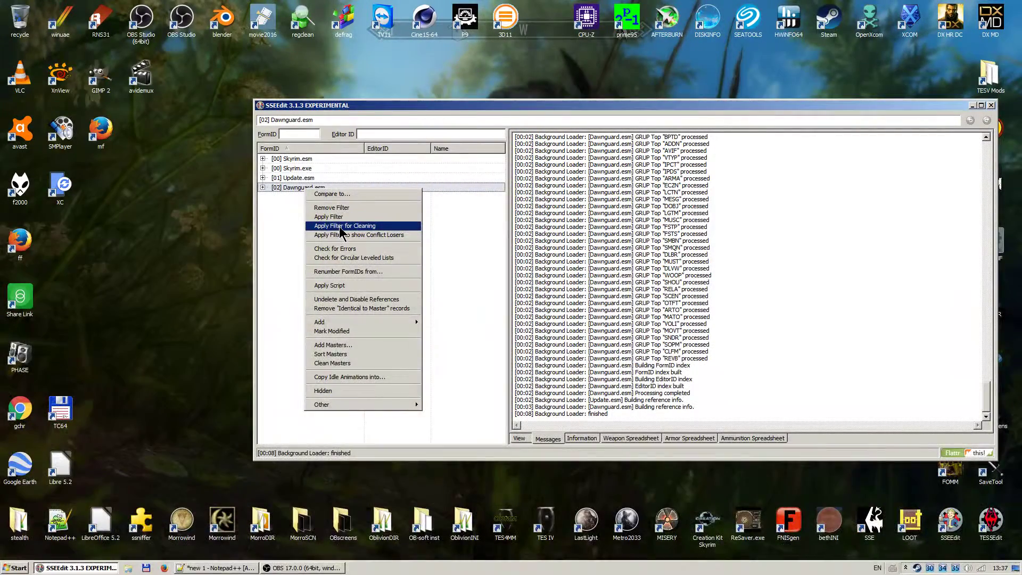
pyautogui.click(343, 226)
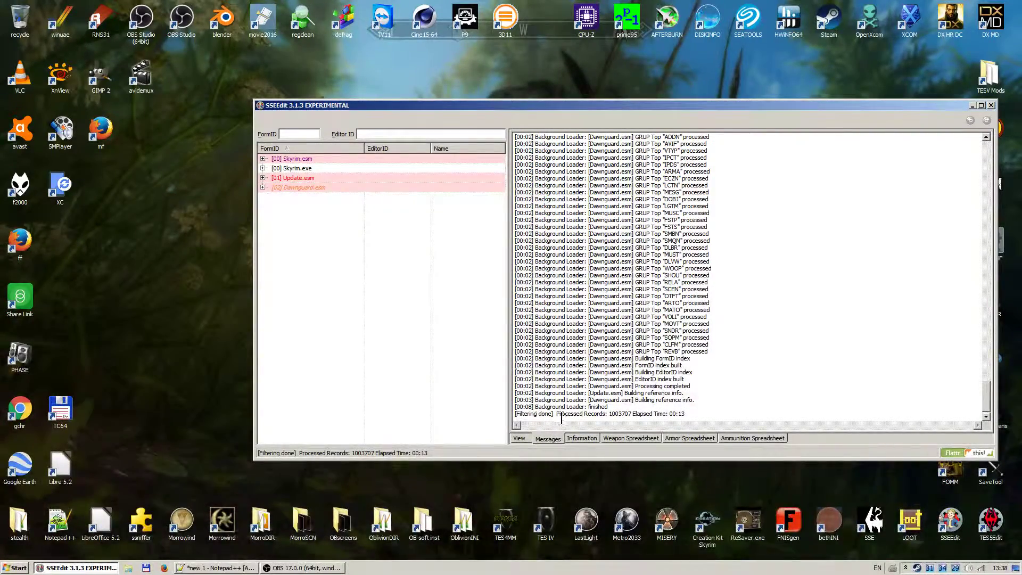
# Remove Dawnguard.esm's six Identical to Master records and confirm the edit warning.
pyautogui.rightClick(299, 186)
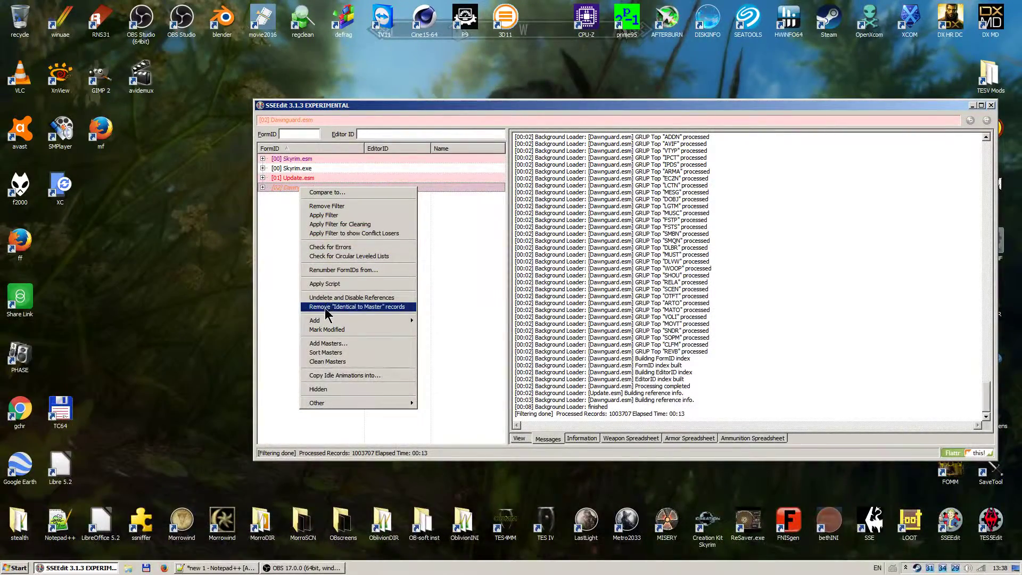
pyautogui.click(389, 309)
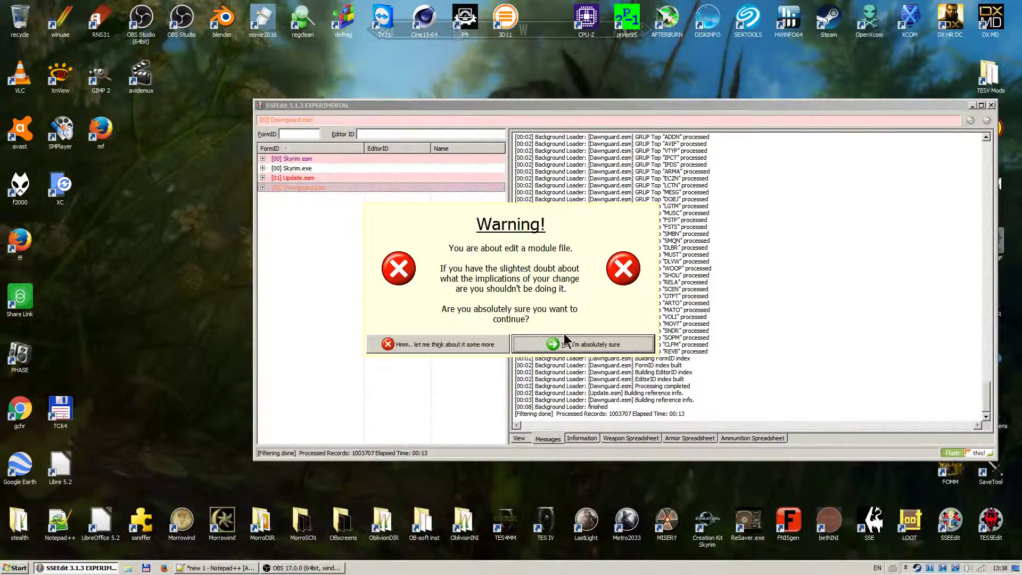
pyautogui.click(592, 349)
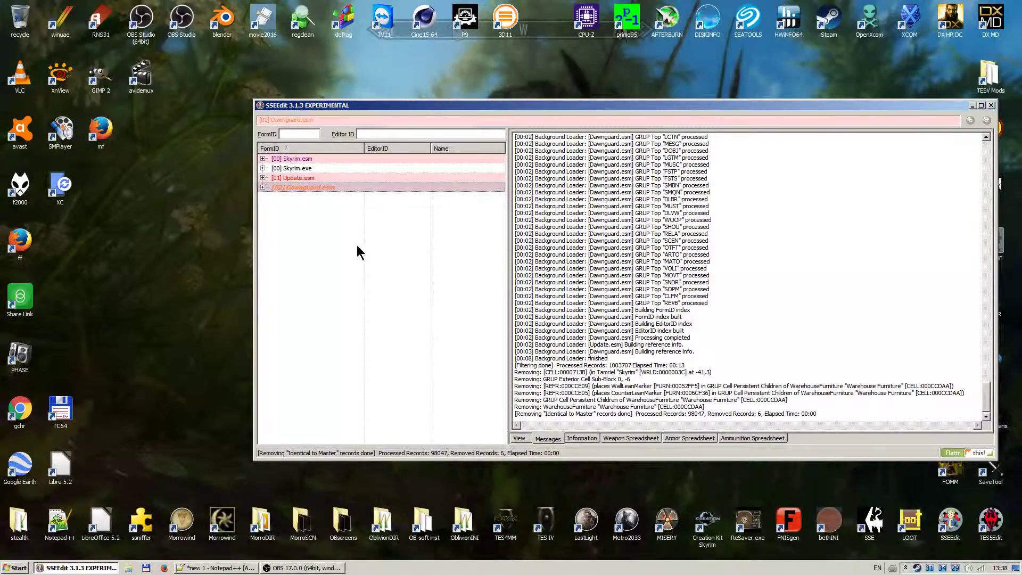
pyautogui.rightClick(304, 188)
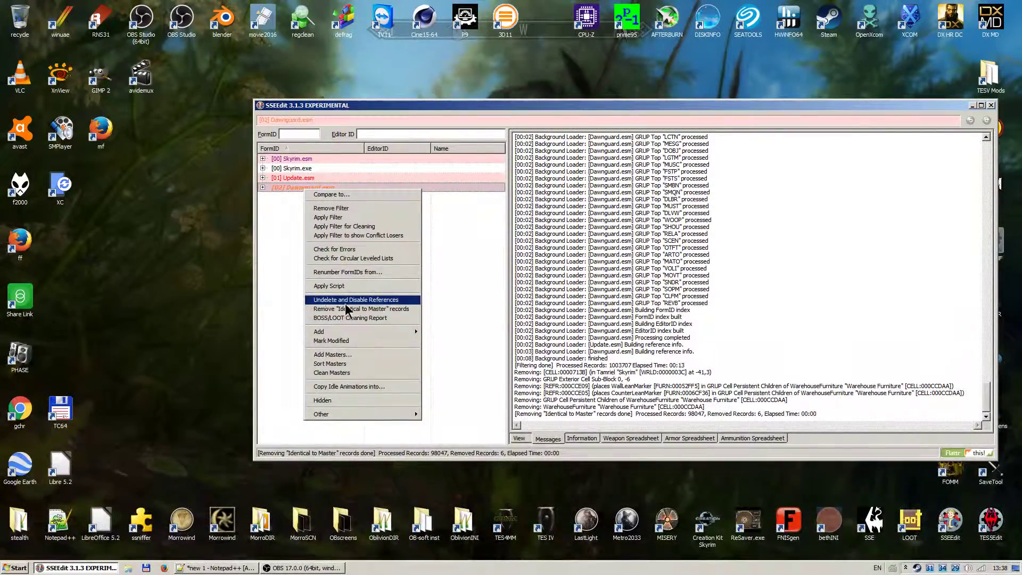
# Undelete and disable Dawnguard.esm's deleted references, then close SSEEdit to save.
pyautogui.click(376, 299)
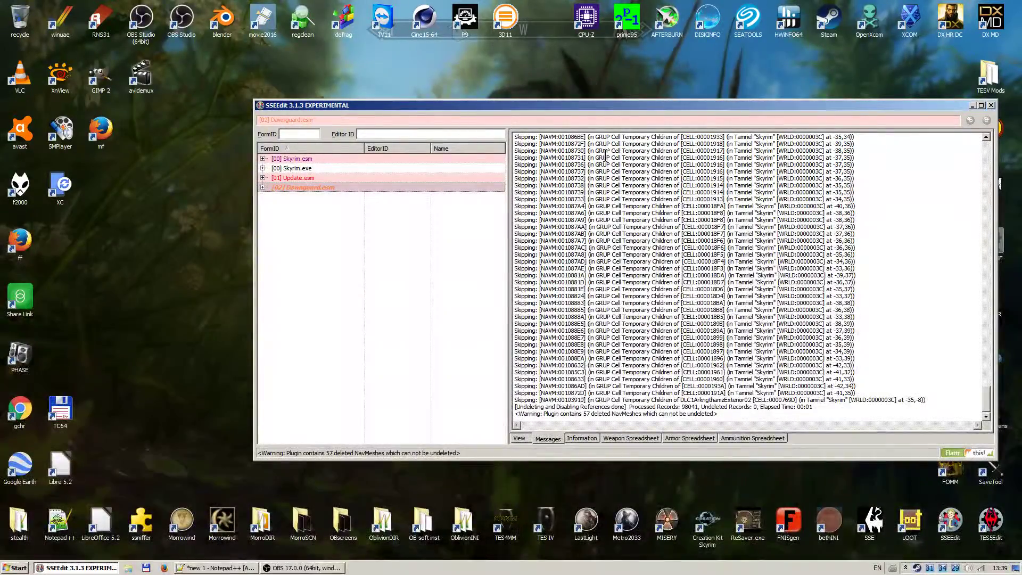
pyautogui.click(991, 106)
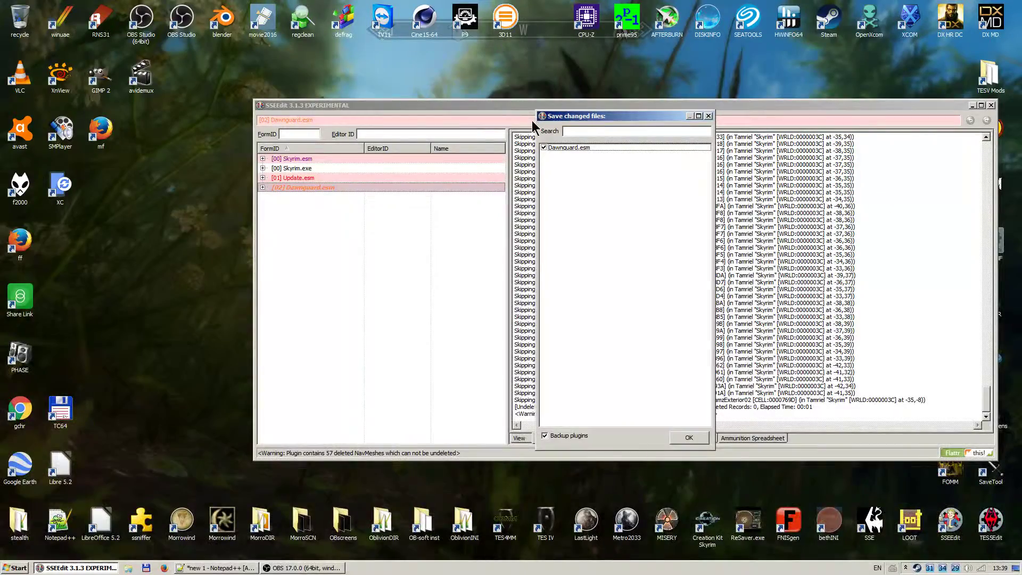
# Save Dawnguard.esm with a backup and exit SSEEdit.
pyautogui.click(694, 441)
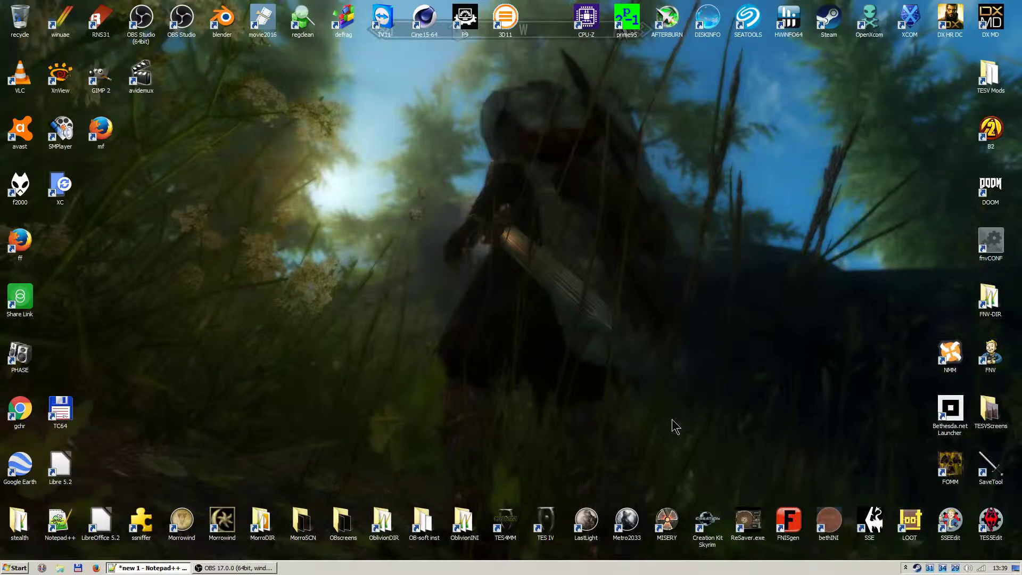
# Relaunch LOOT, update its masterlist, and sort the plugin load order.
pyautogui.doubleClick(911, 524)
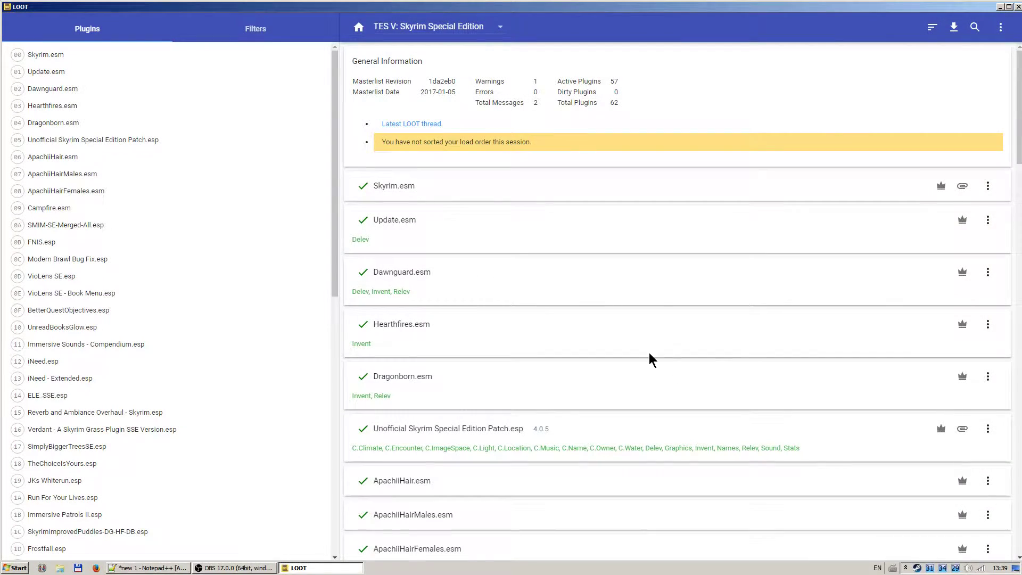
pyautogui.click(953, 26)
pyautogui.click(932, 28)
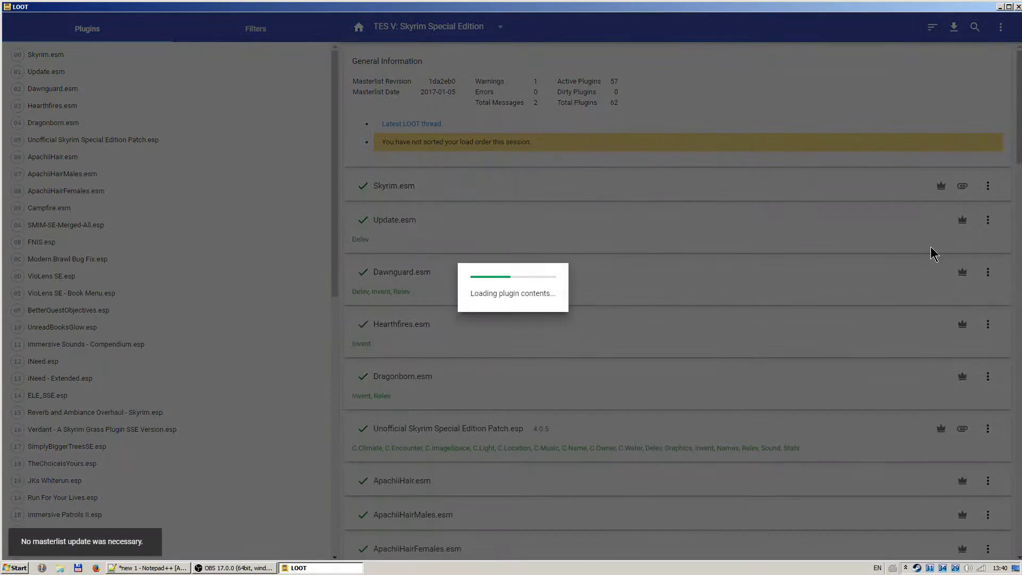